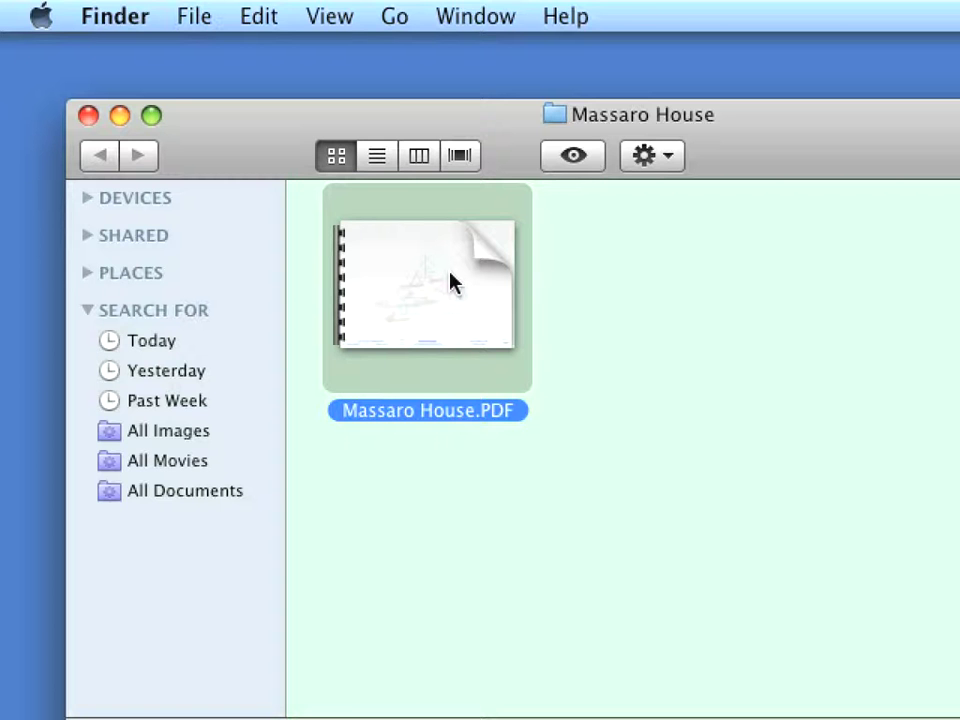
Open Massaro House.PDF in Preview and page through the Roof Plan to Schedules sheets
double_click(449, 282)
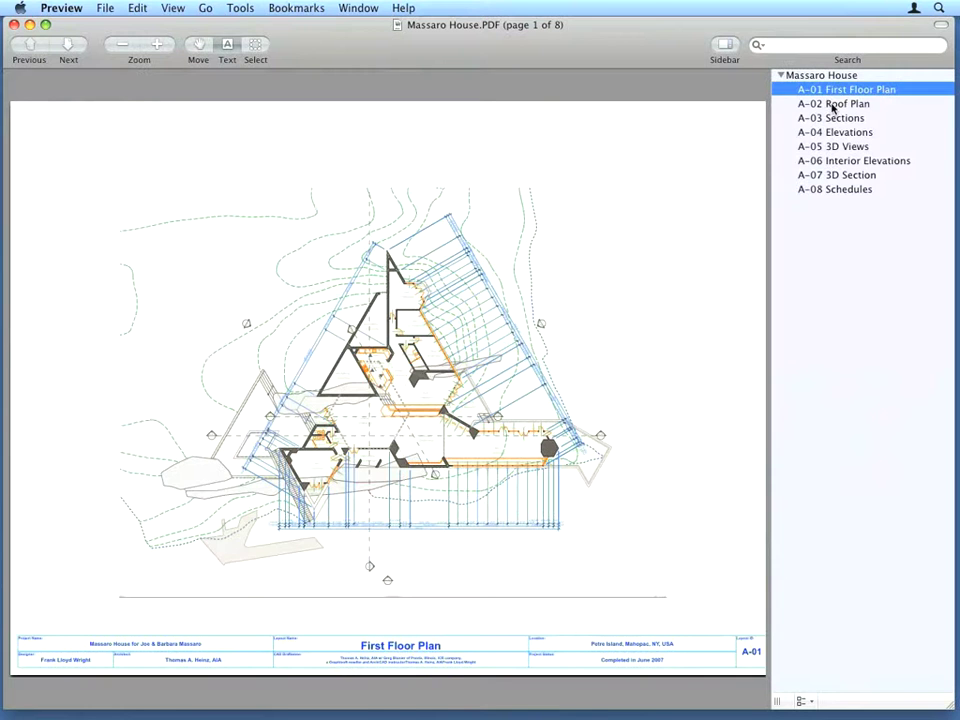
click(830, 104)
click(832, 118)
click(843, 132)
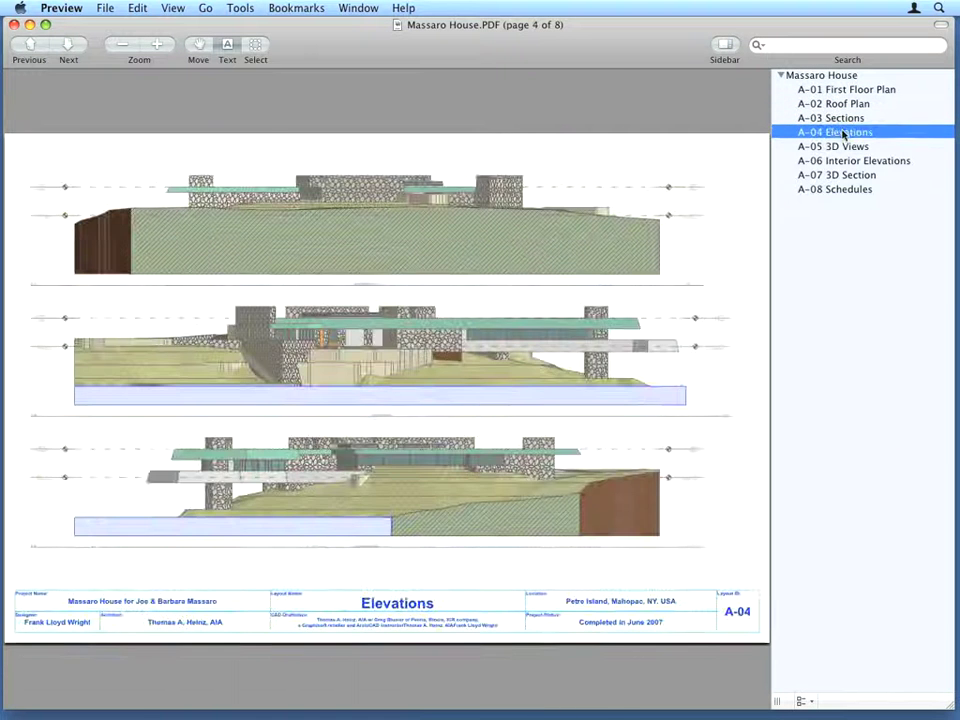
click(845, 146)
key(Down)
click(890, 176)
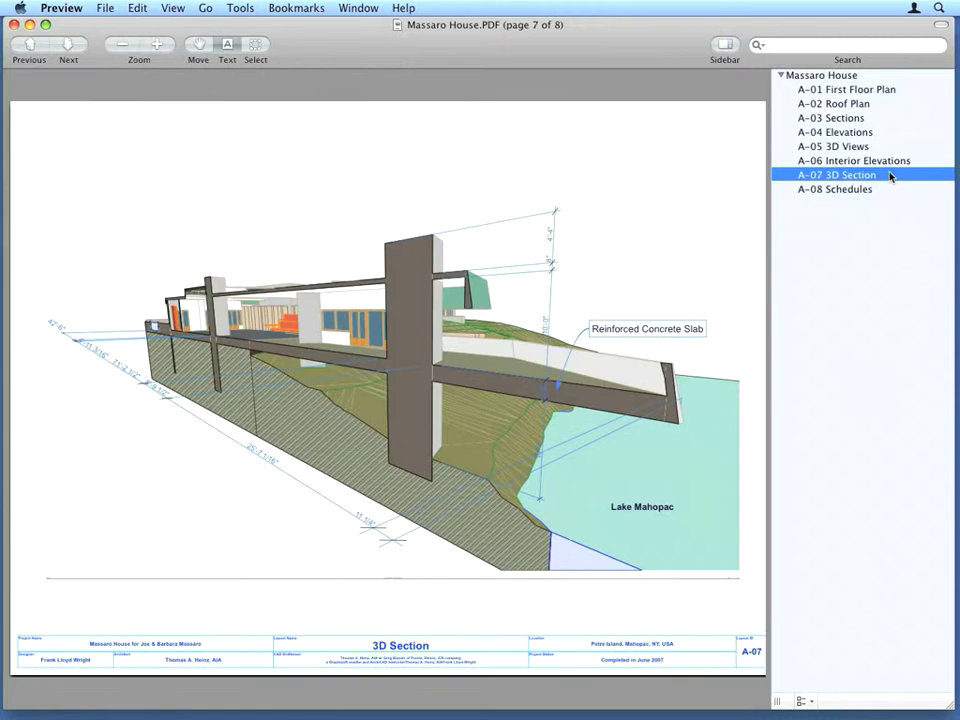
click(845, 189)
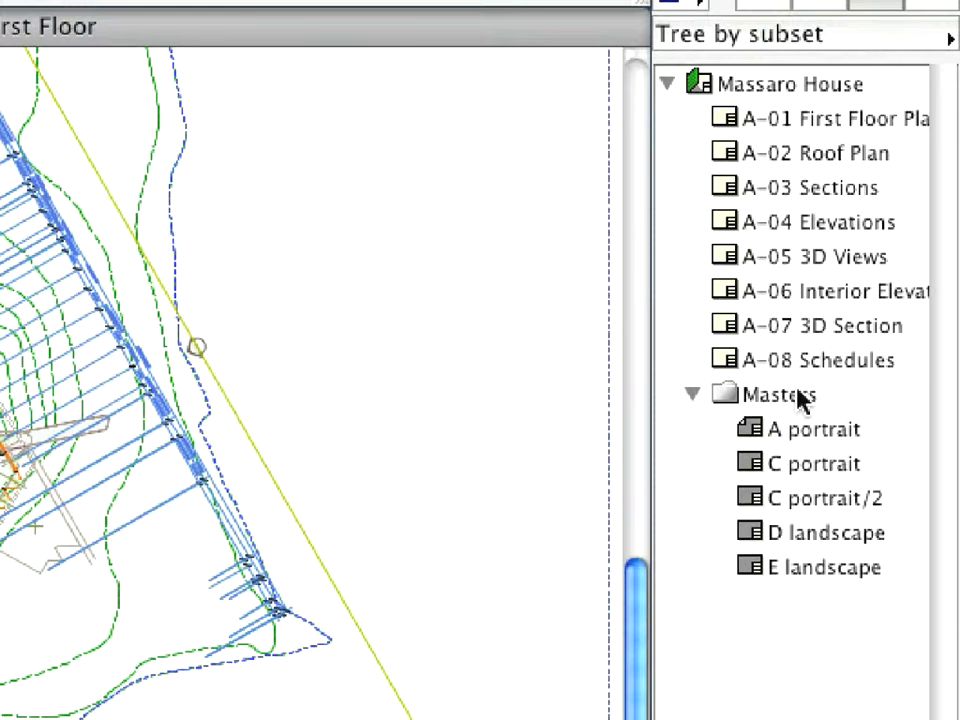
Select the Masters folder in the Navigator Layout Book
click(800, 397)
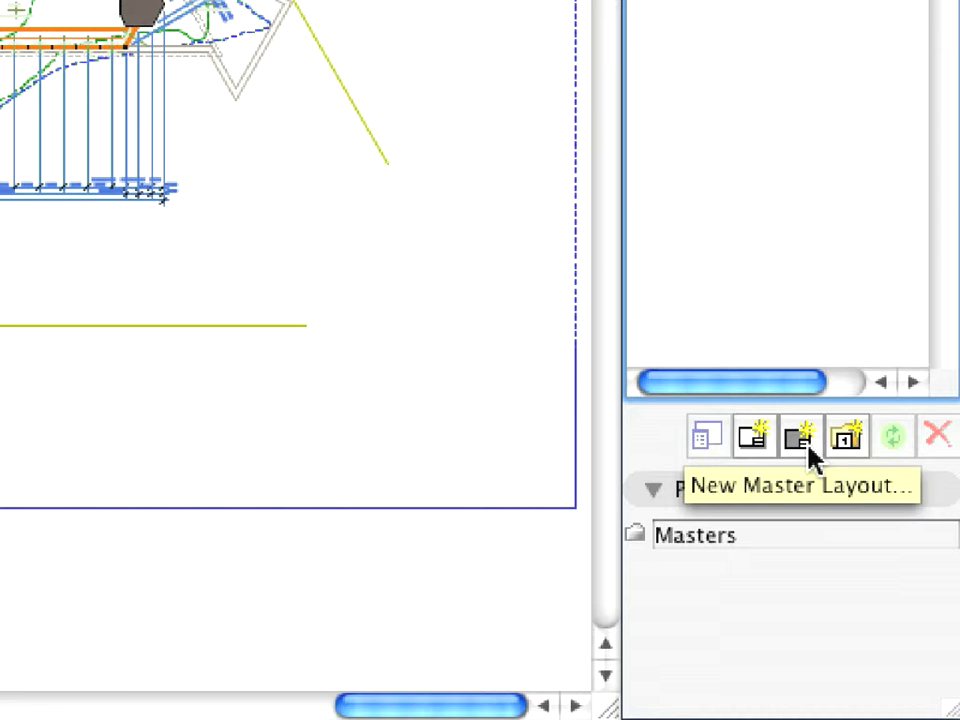
Create a new master layout named 'D portrait'
click(800, 437)
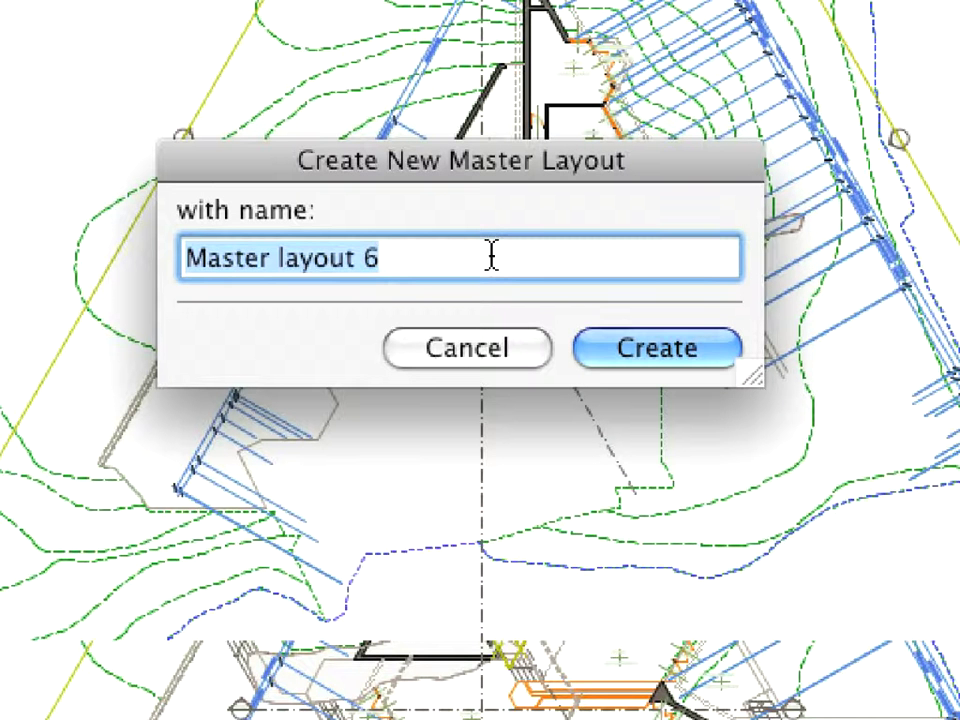
text(D port)
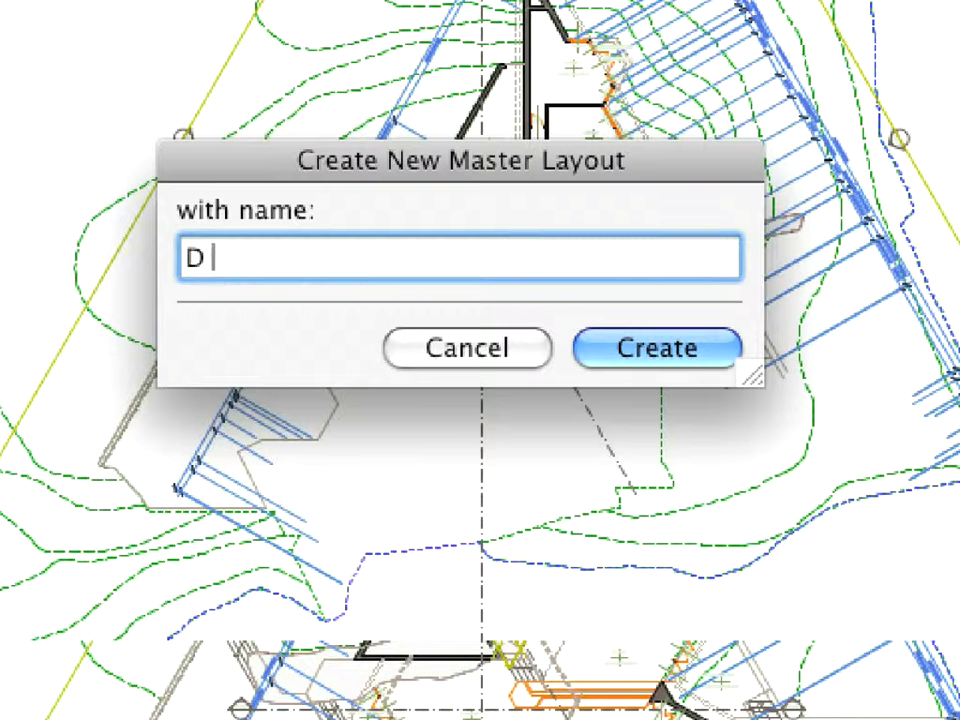
text(rait)
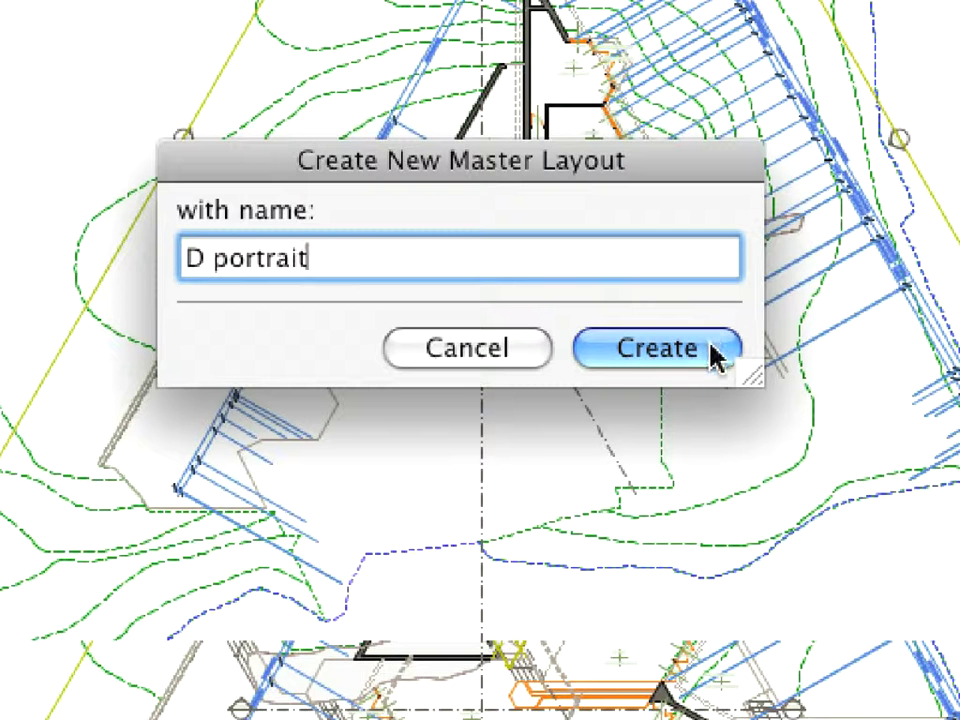
click(714, 352)
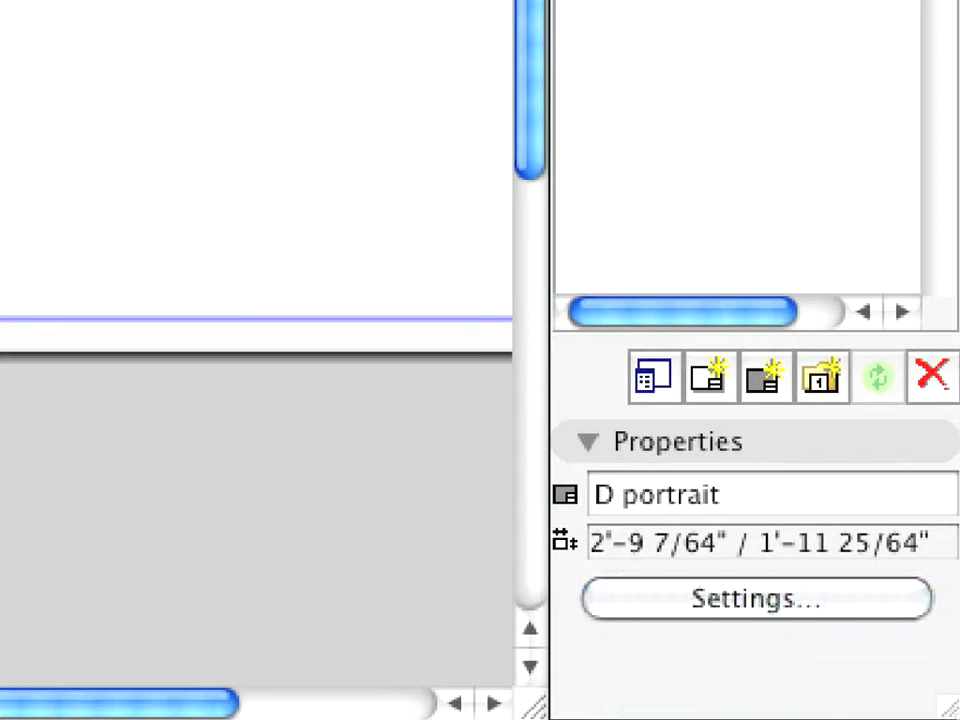
Set the D portrait master to D – Architectural paper in portrait orientation
click(921, 684)
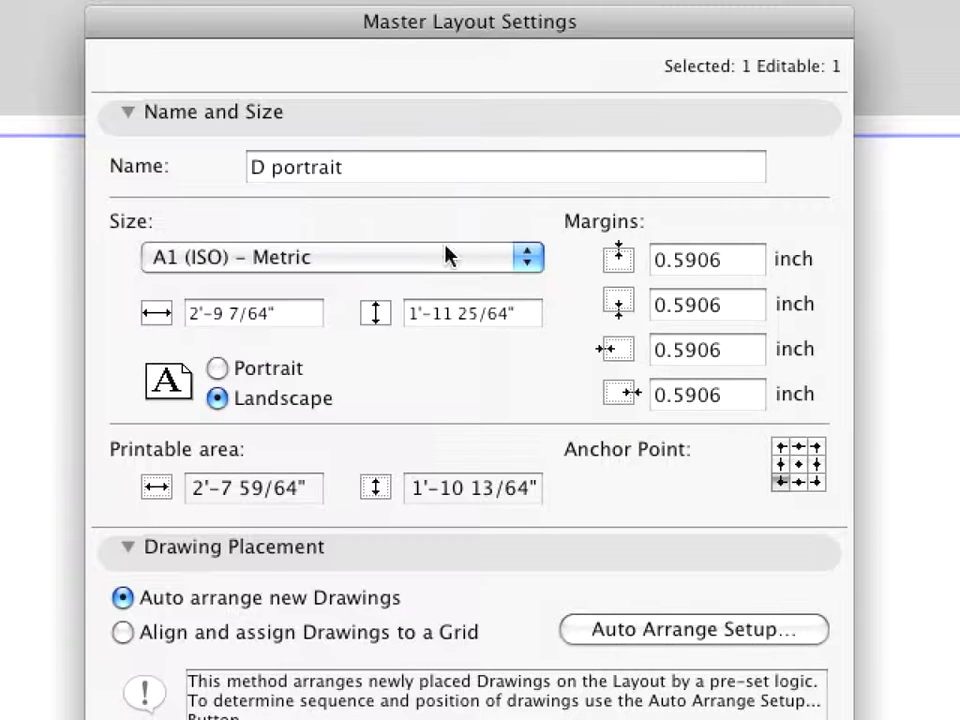
click(449, 256)
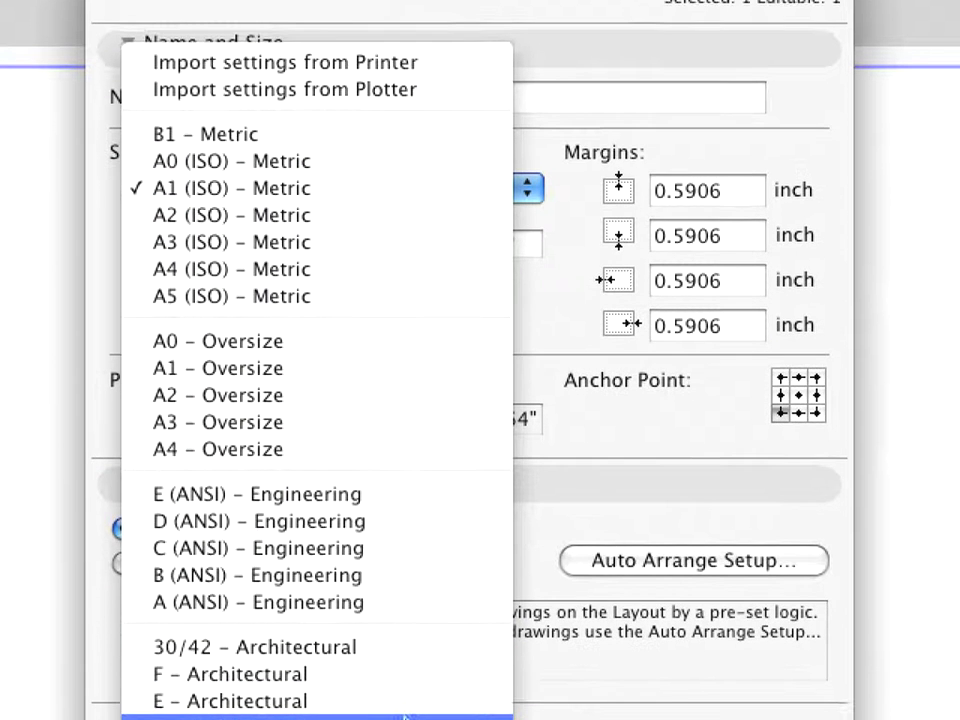
click(413, 664)
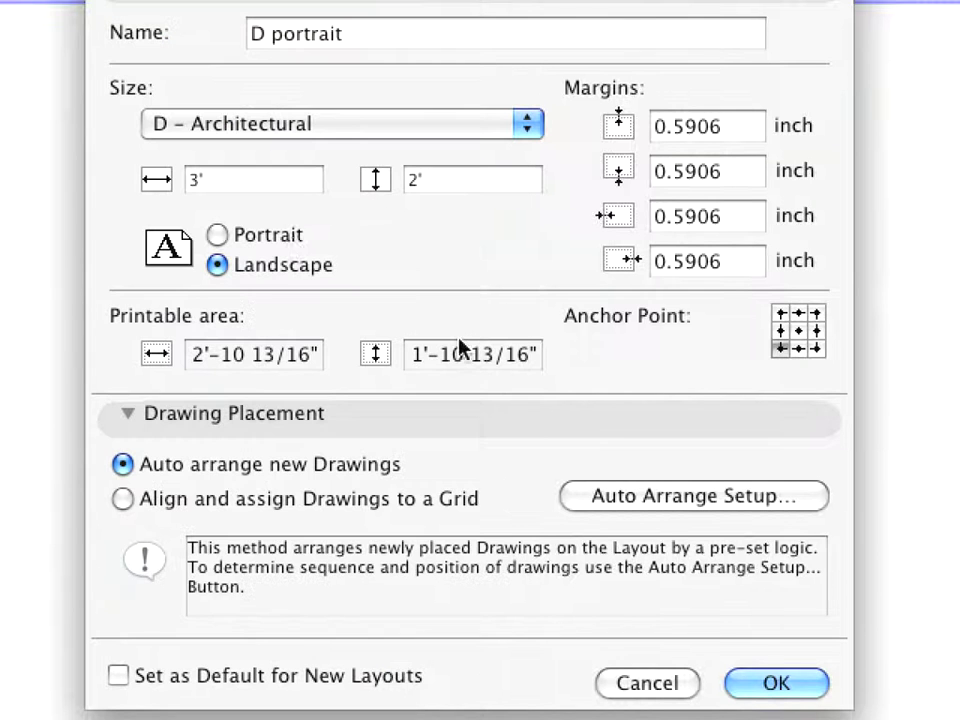
click(294, 242)
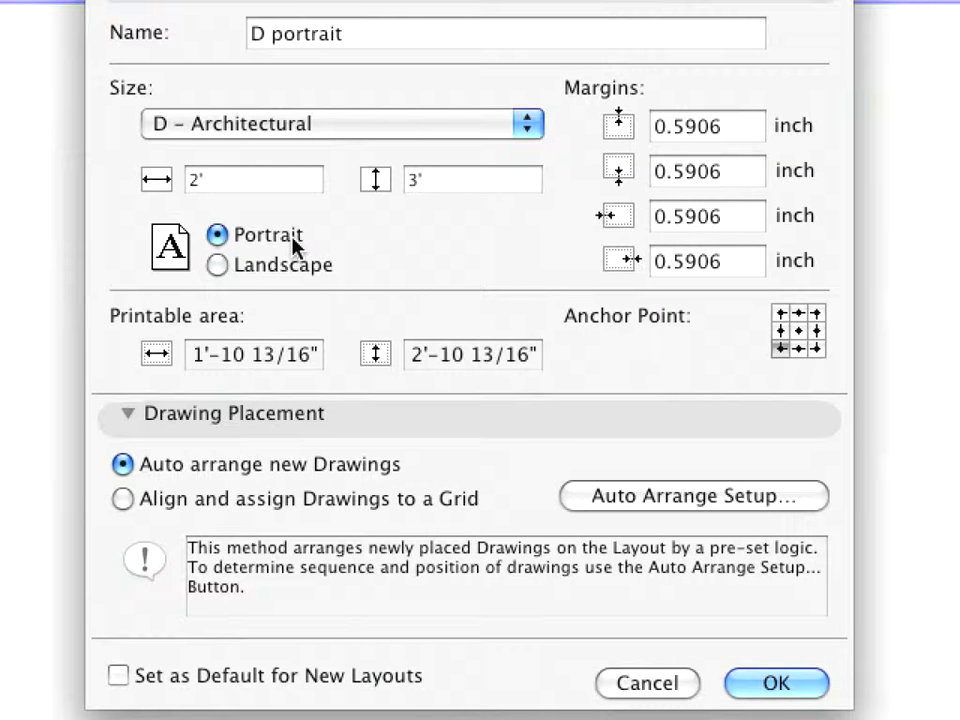
Set all four sheet margins to 0.5 inch
double_click(758, 135)
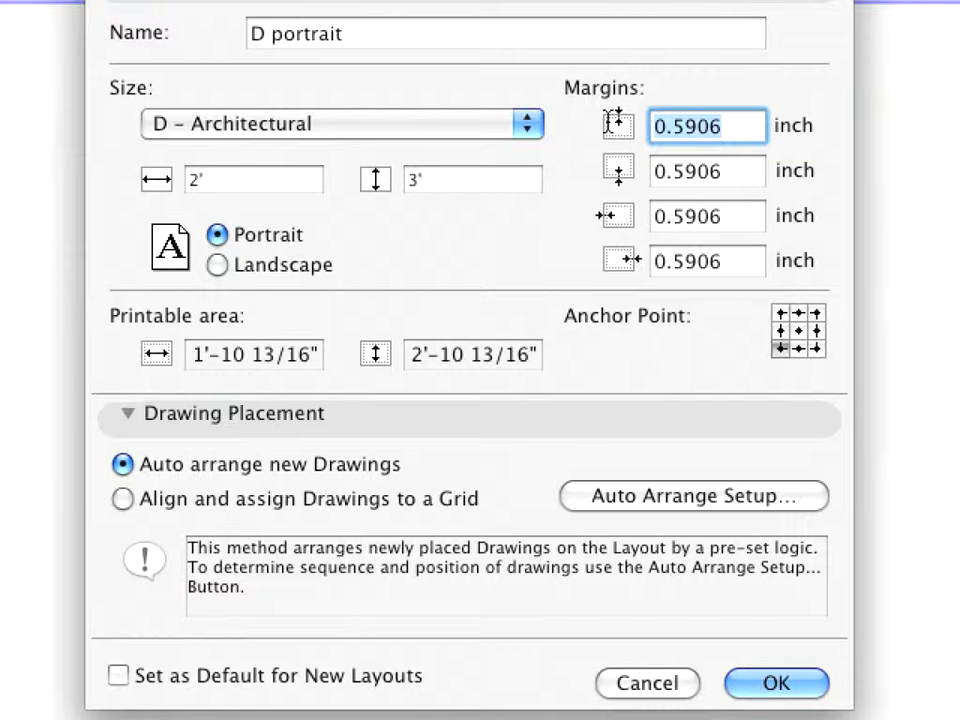
key(BackSpace)
text(.5)
key(Tab)
text(.5)
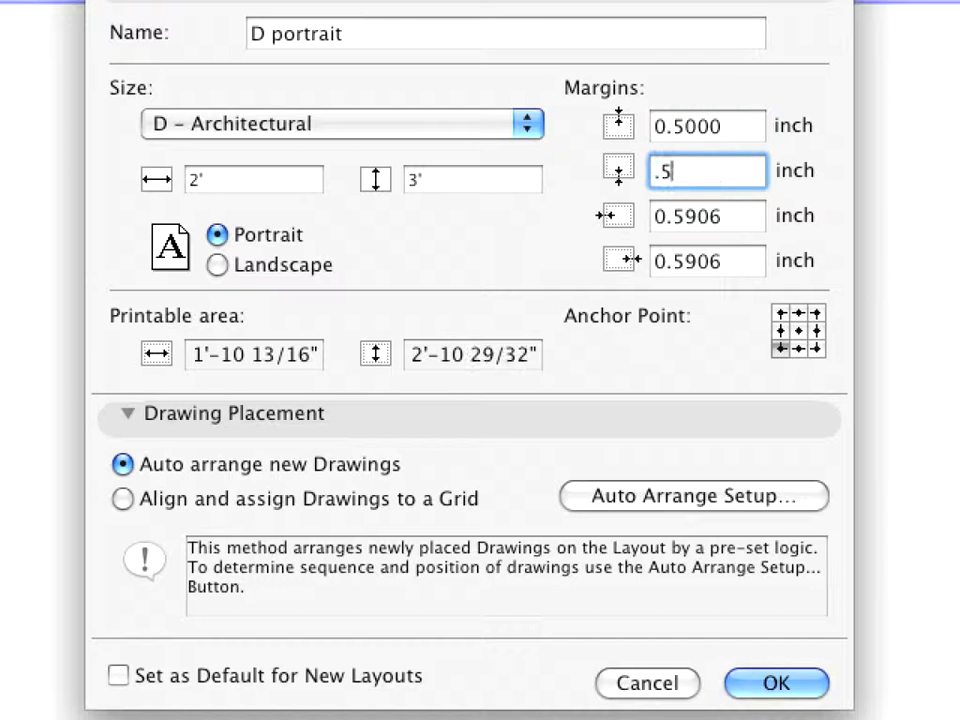
key(Tab)
text(.5)
key(Tab)
key(BackSpace)
text(.5)
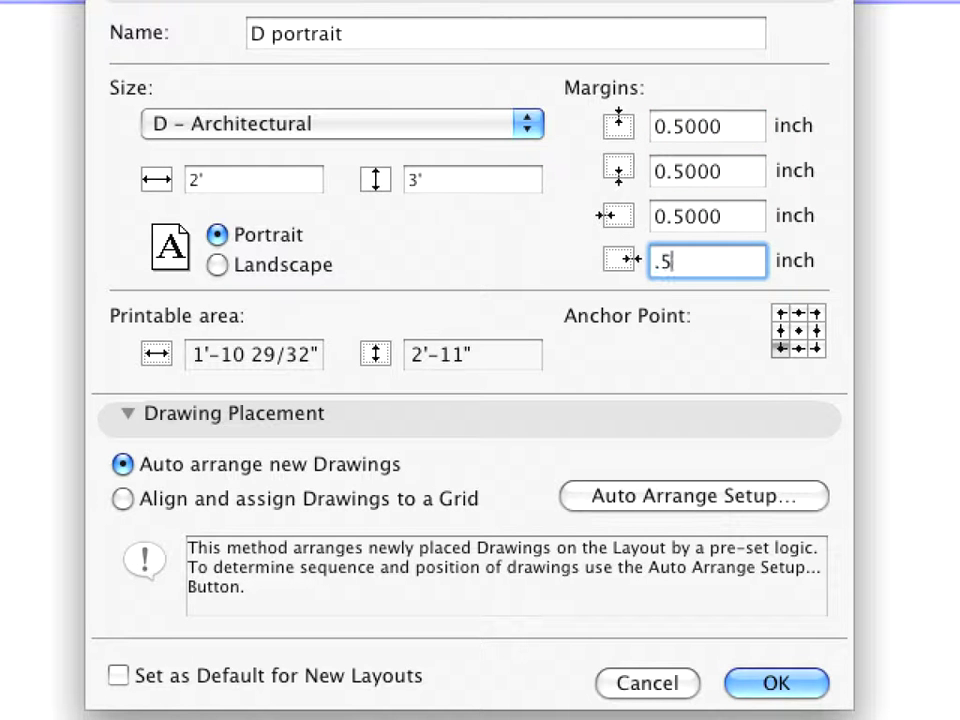
key(Tab)
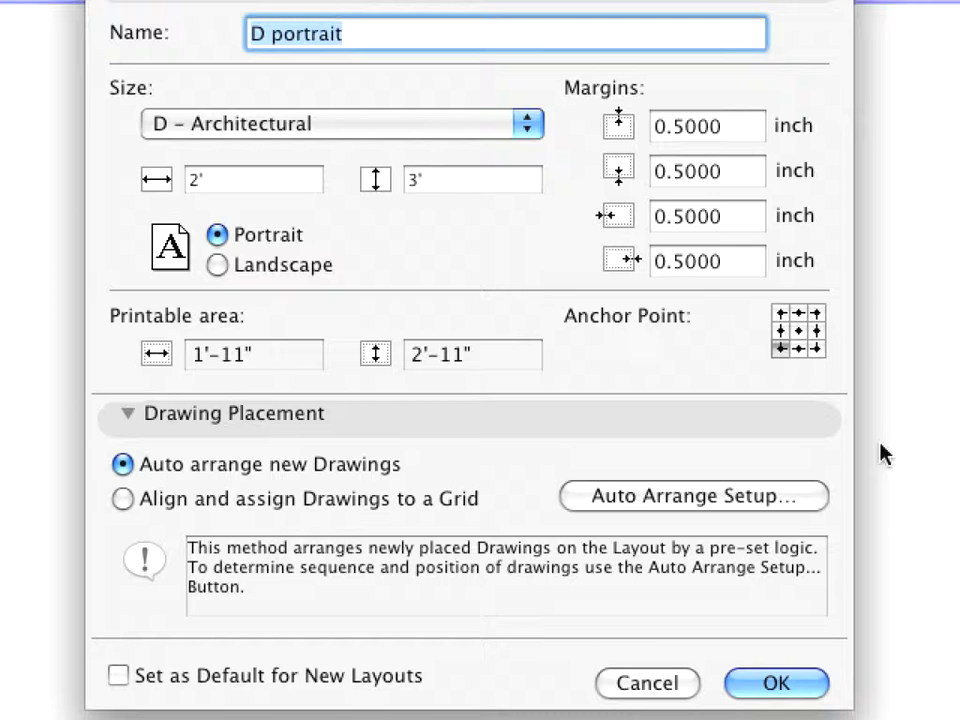
In Auto Arrange Setup, set the margin distances and the horizontal and vertical drawing gaps to 1'
click(690, 499)
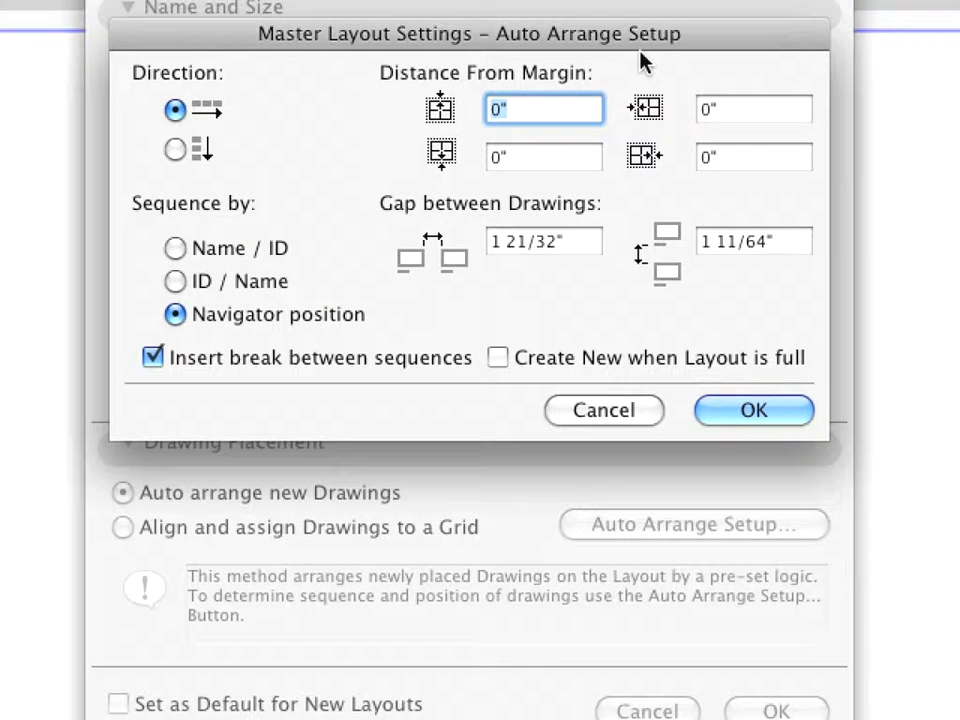
text(1')
key(Tab)
text(1')
key(Tab)
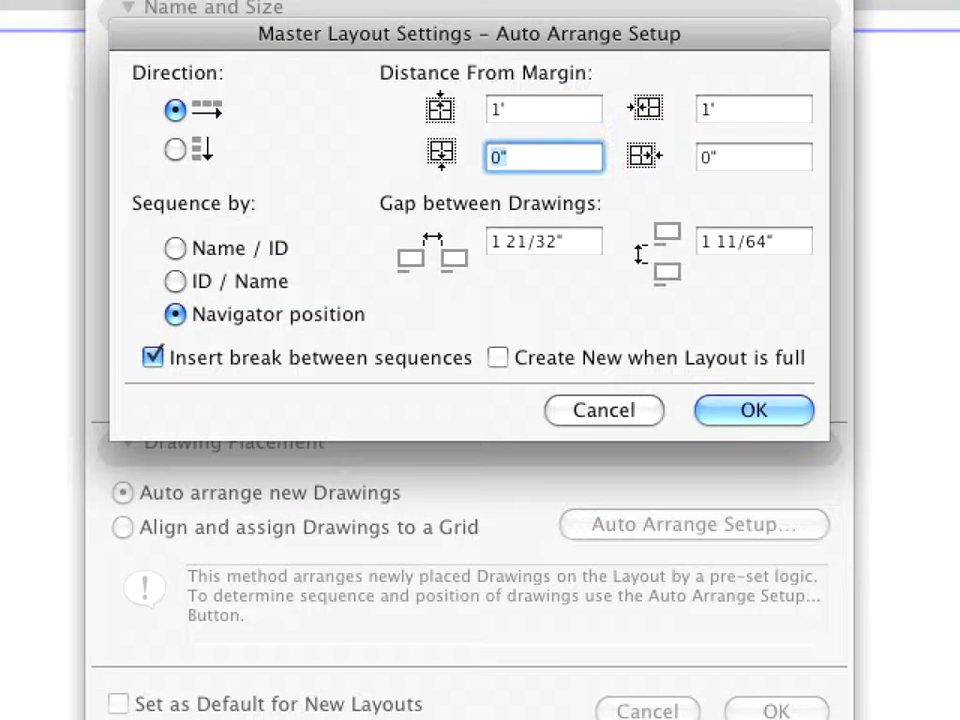
key(Tab)
key(Tab)
text(1')
key(Tab)
text(1)
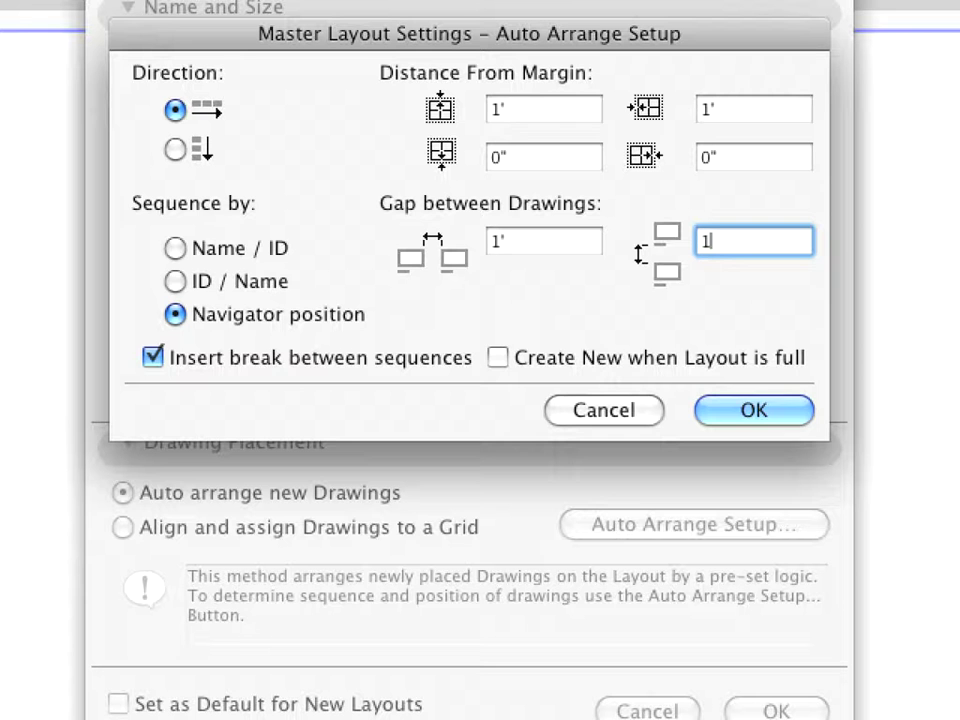
text(')
Enable a new layout when one is full, and confirm the auto-arrange and master settings
click(649, 356)
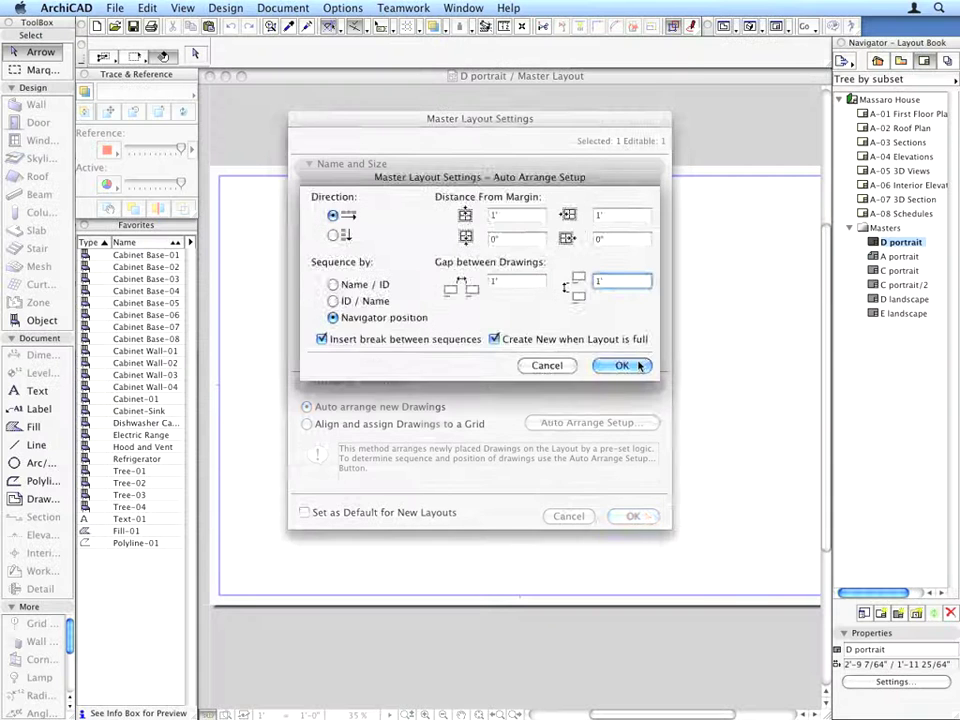
click(754, 410)
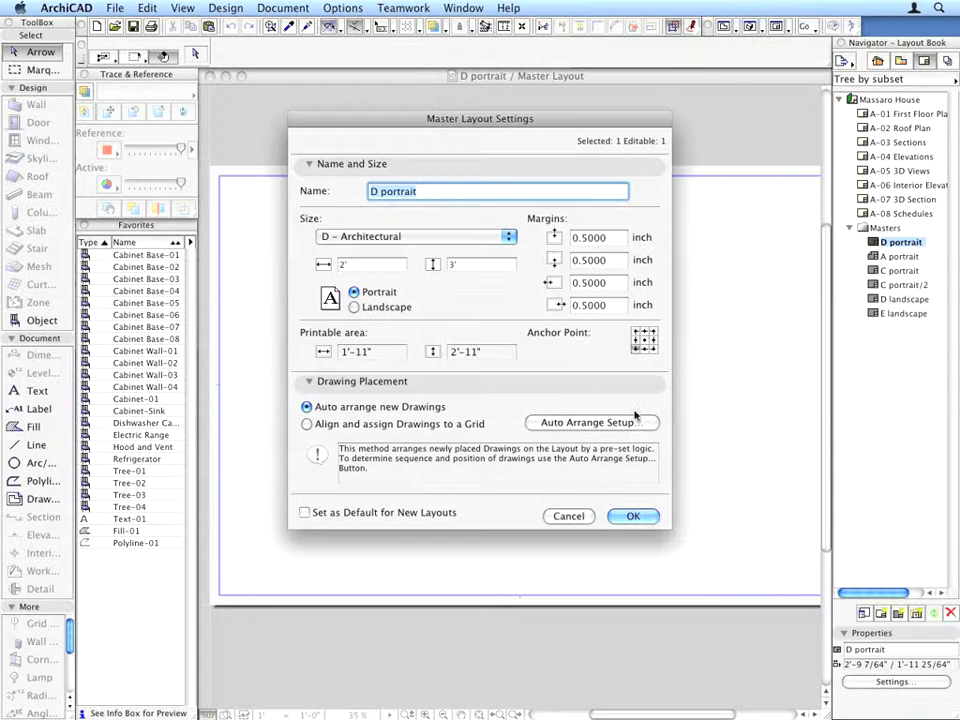
click(628, 515)
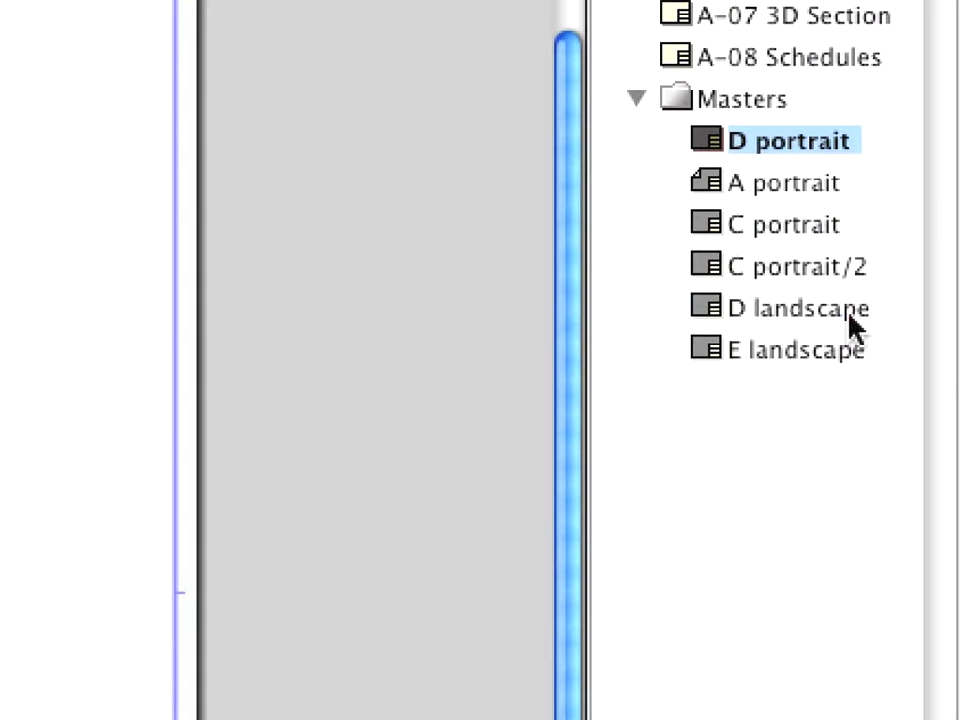
Open the D landscape master layout and zoom into its bottom-right title block
click(920, 300)
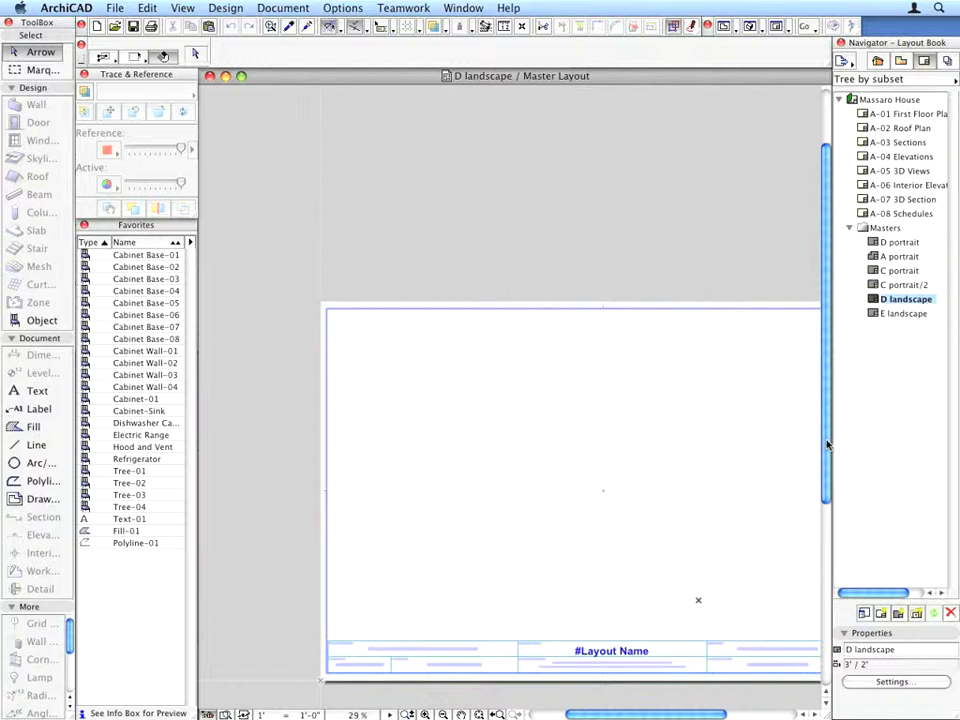
scroll(827, 444, right, 3)
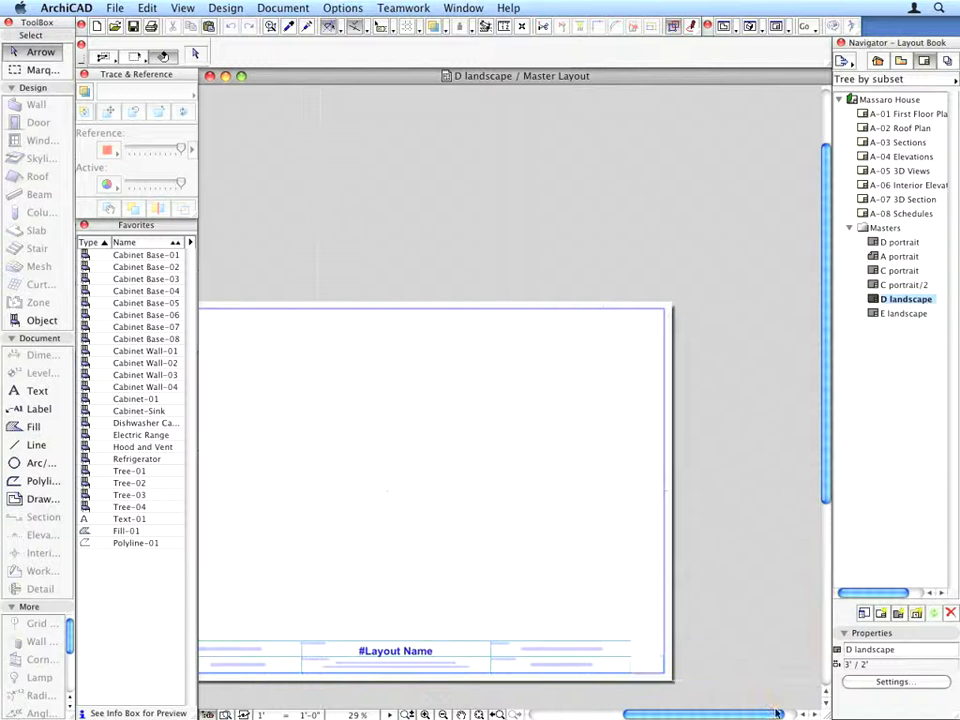
scroll(656, 668, up, 3)
scroll(664, 678, up, 5)
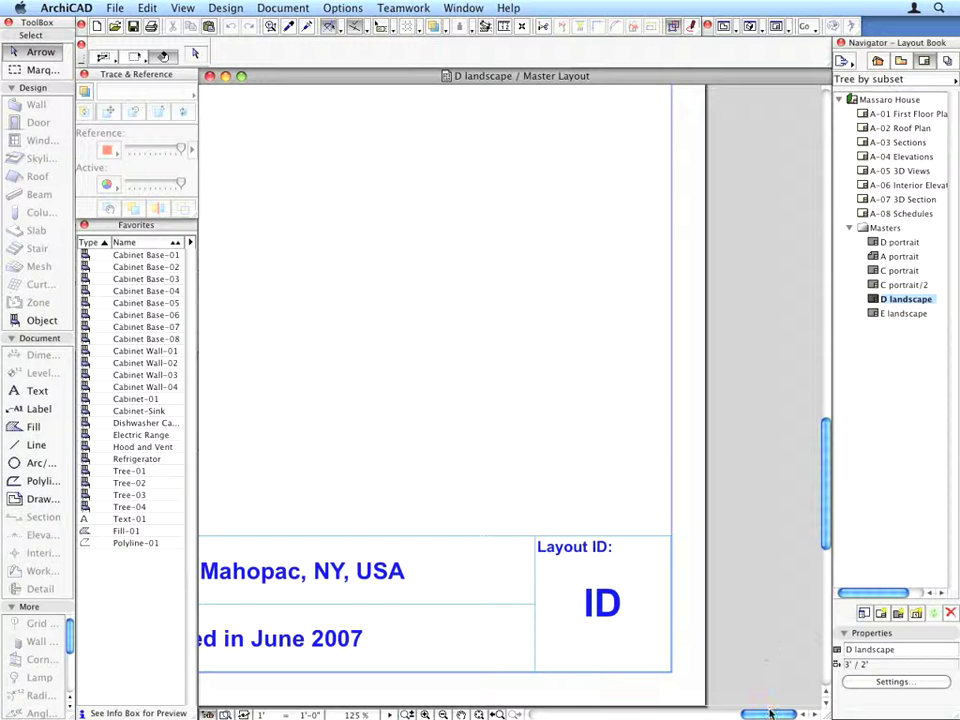
drag(764, 715, 754, 716)
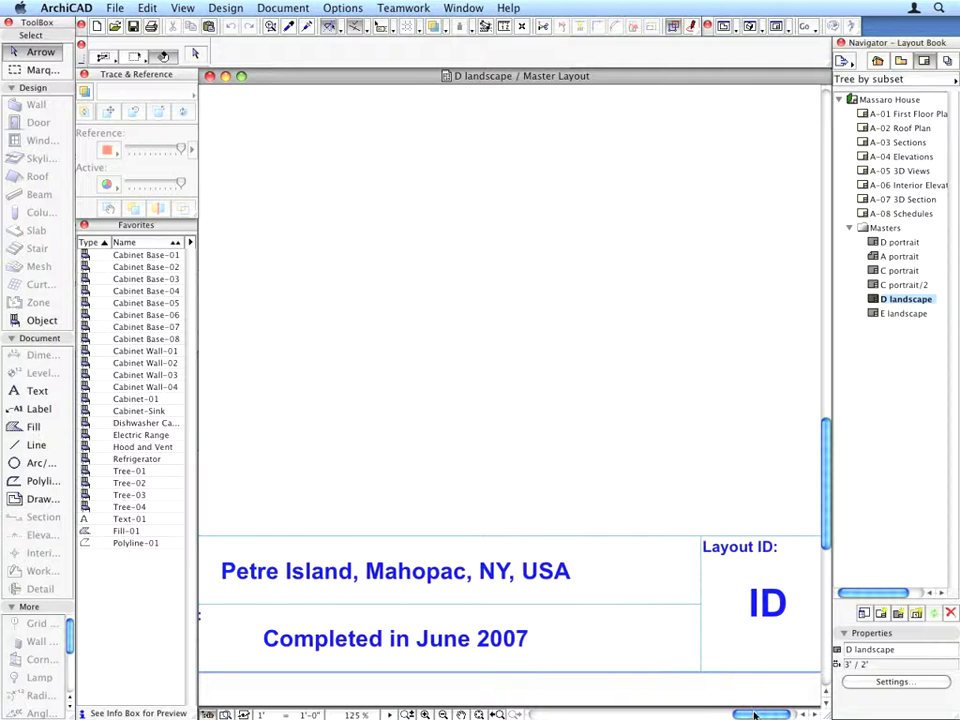
Open File > Info > Project Info and review the Project Name, Number, Company and Street entries
click(113, 7)
mouse_move(141, 167)
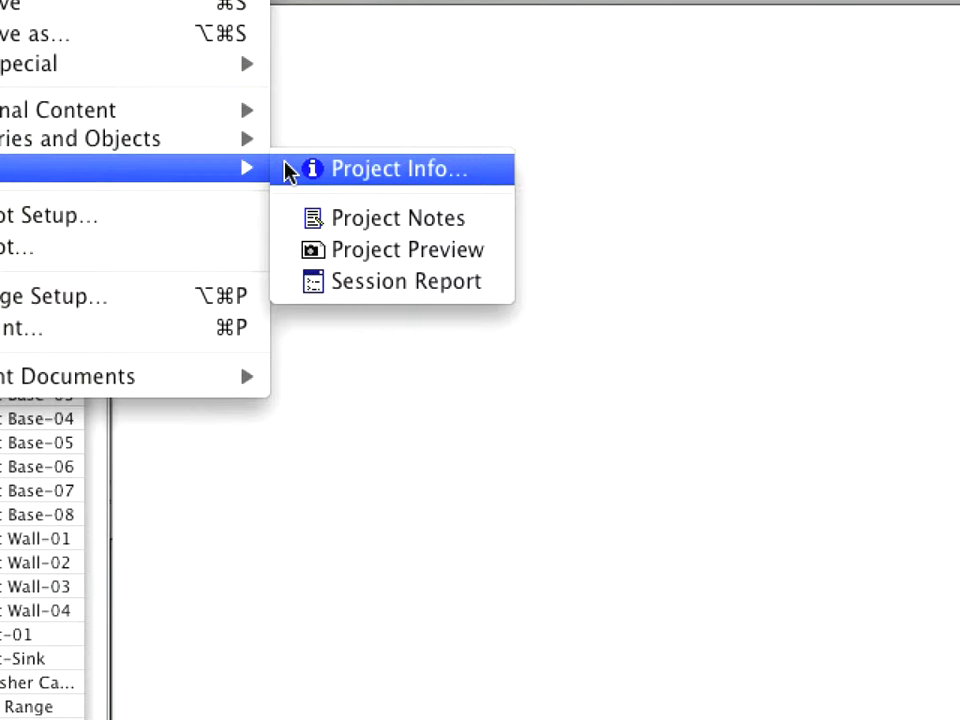
click(289, 172)
click(489, 180)
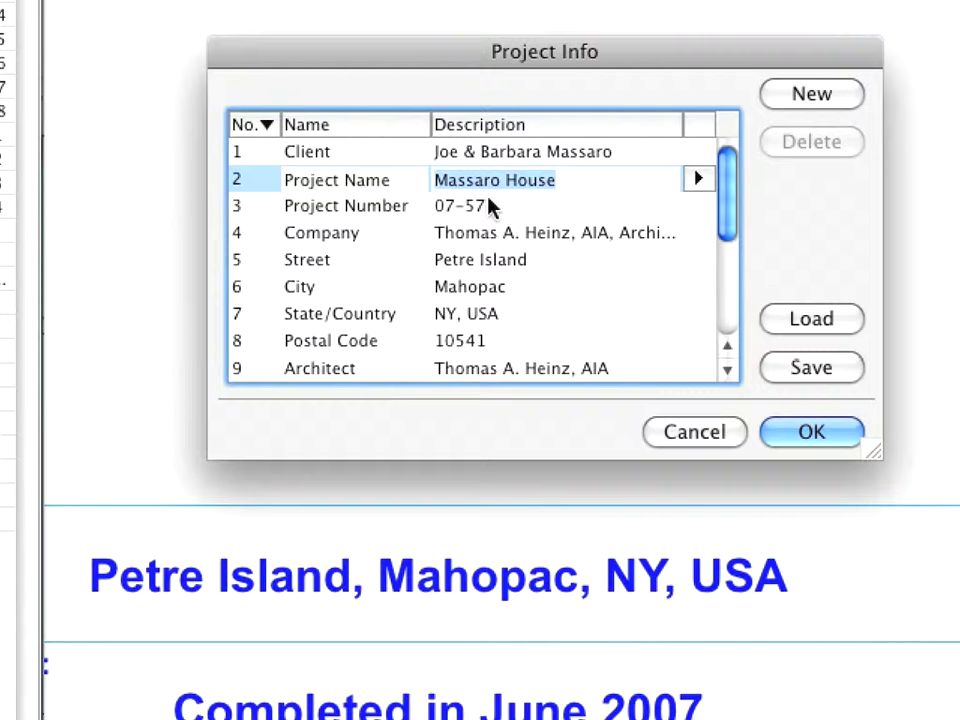
click(487, 203)
click(505, 243)
click(505, 260)
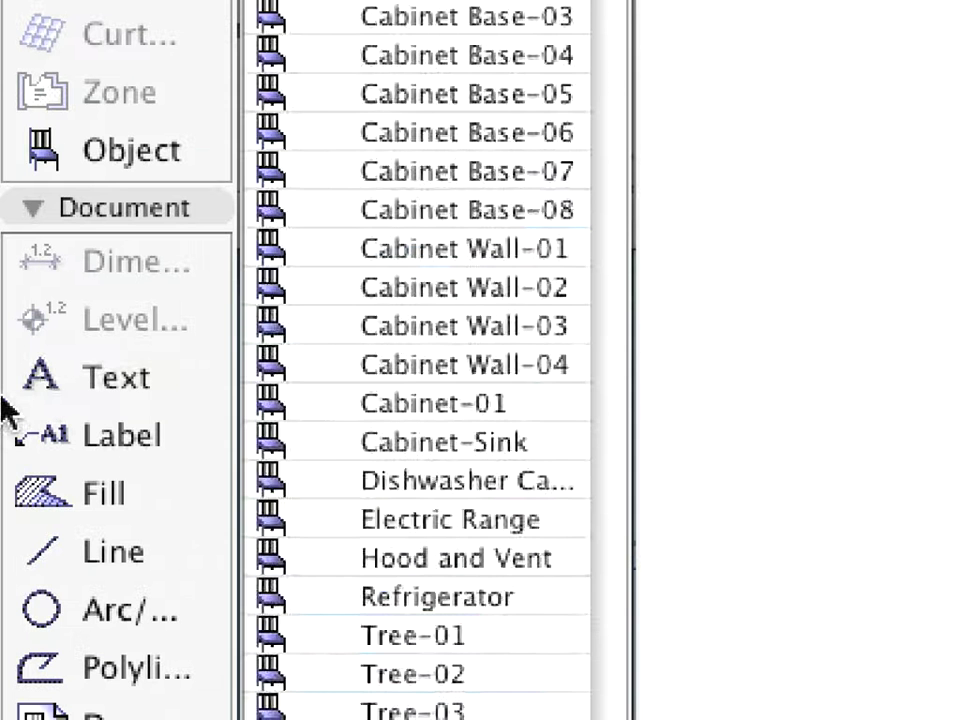
With the Text tool, edit the title block's ID placeholder text and delete it
click(45, 390)
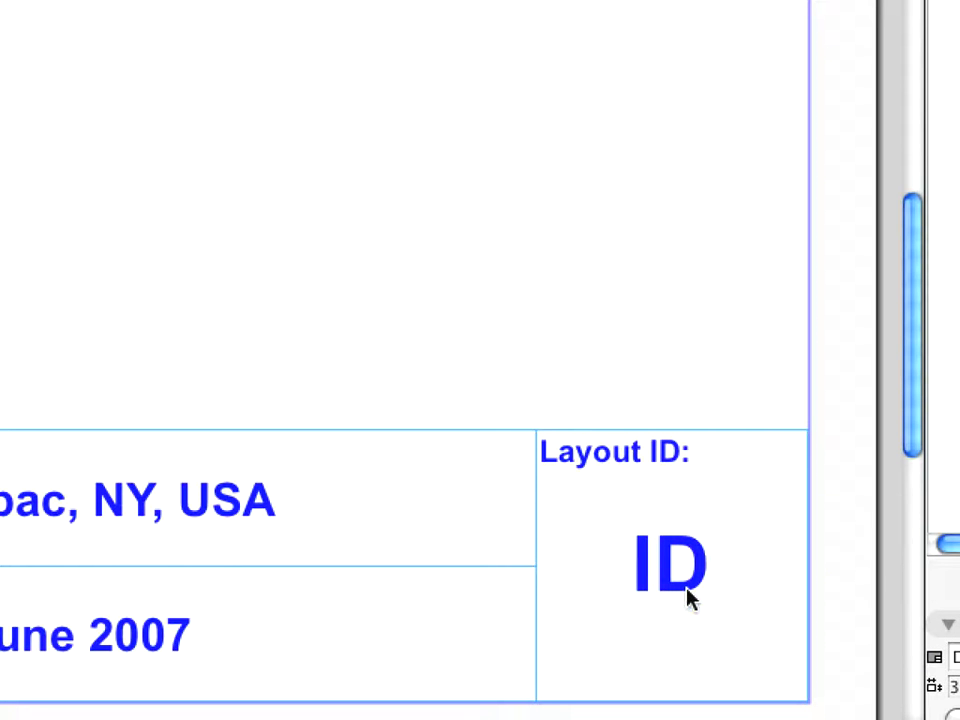
click(688, 597)
click(657, 583)
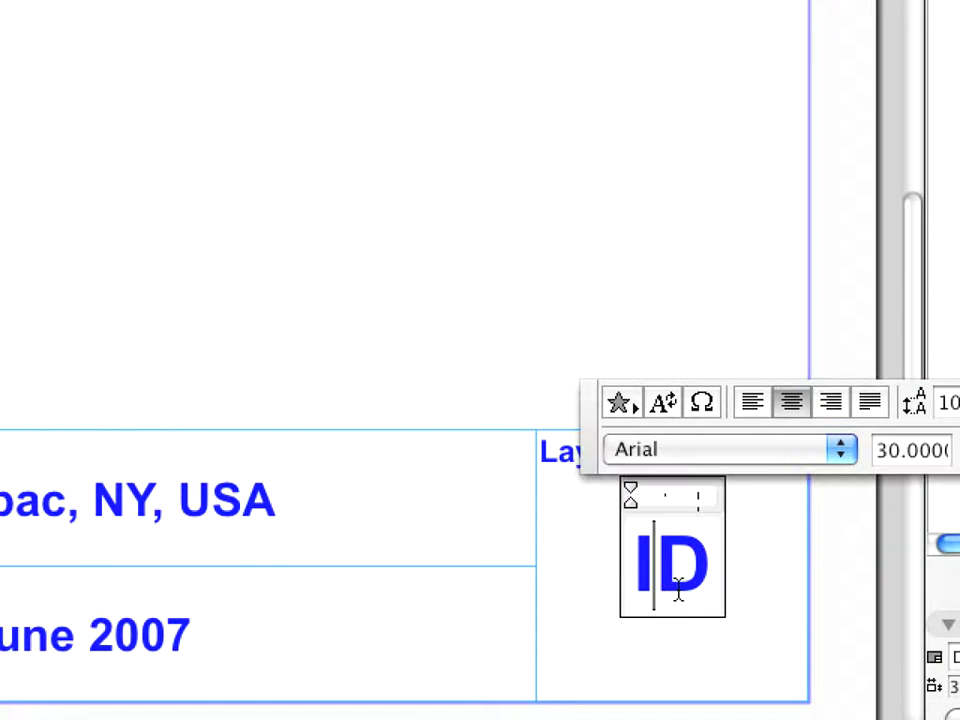
key(Right)
key(Right)
key(BackSpace)
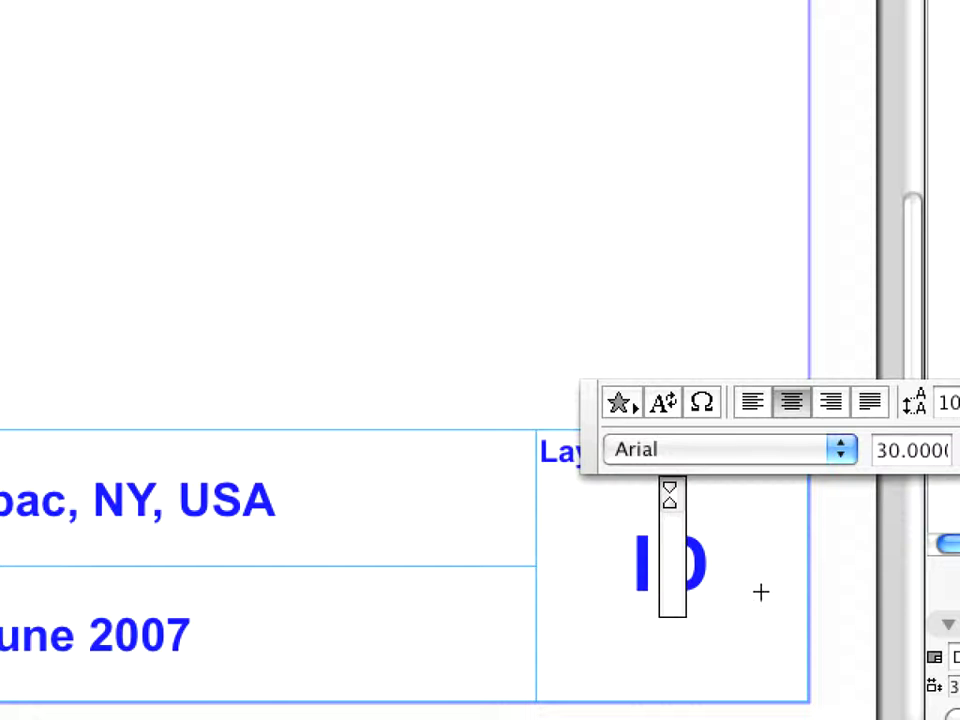
Insert the Layout ID (#LayID) autotext from the Layout category into the text block
click(669, 407)
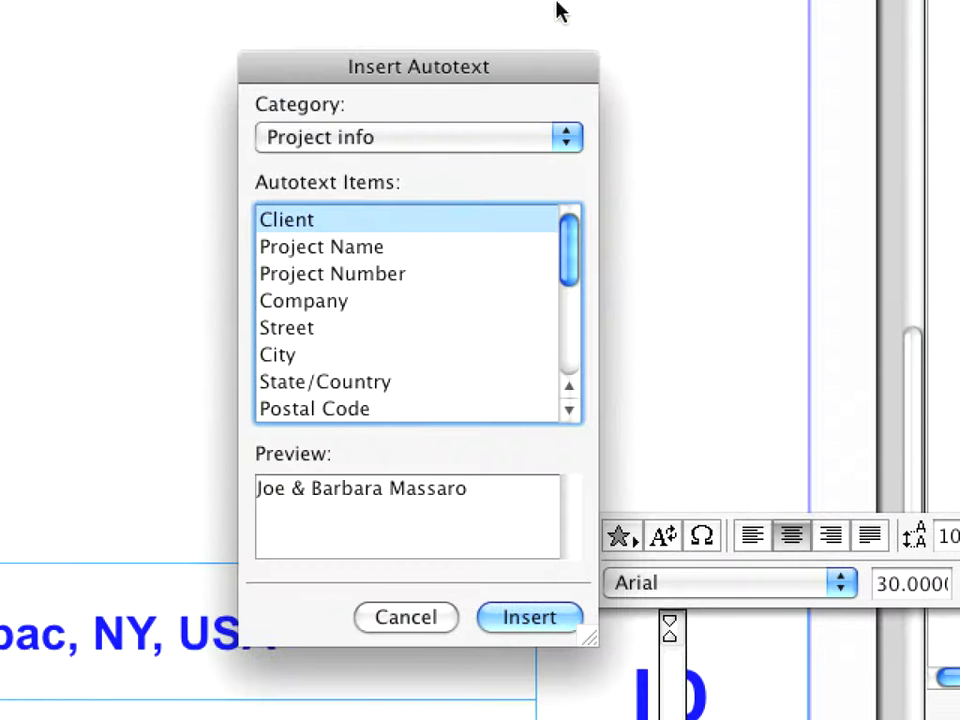
click(454, 146)
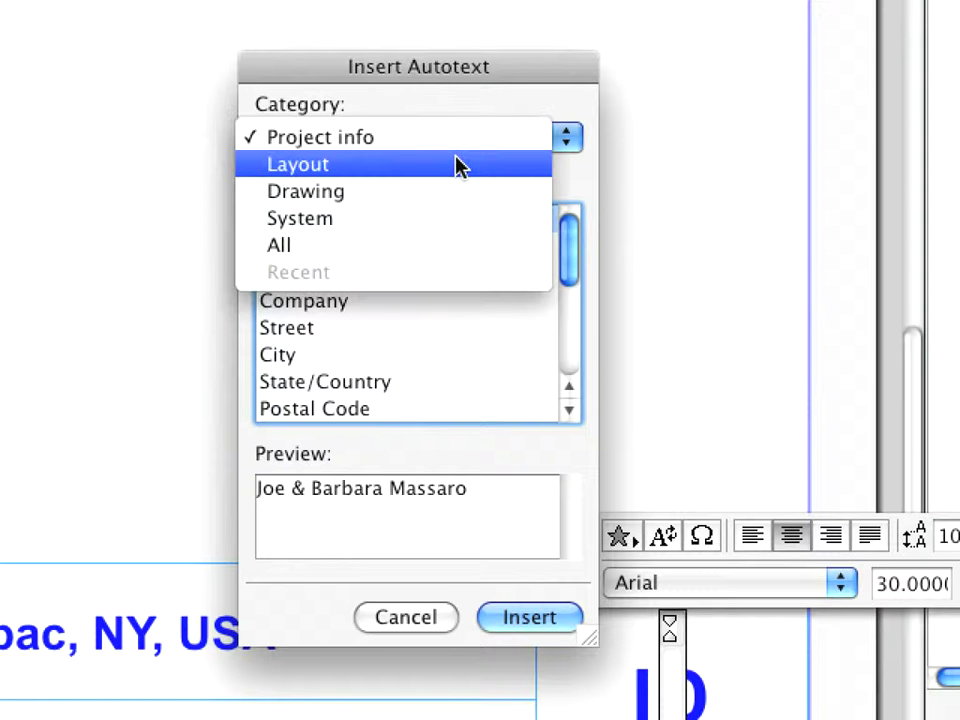
click(456, 165)
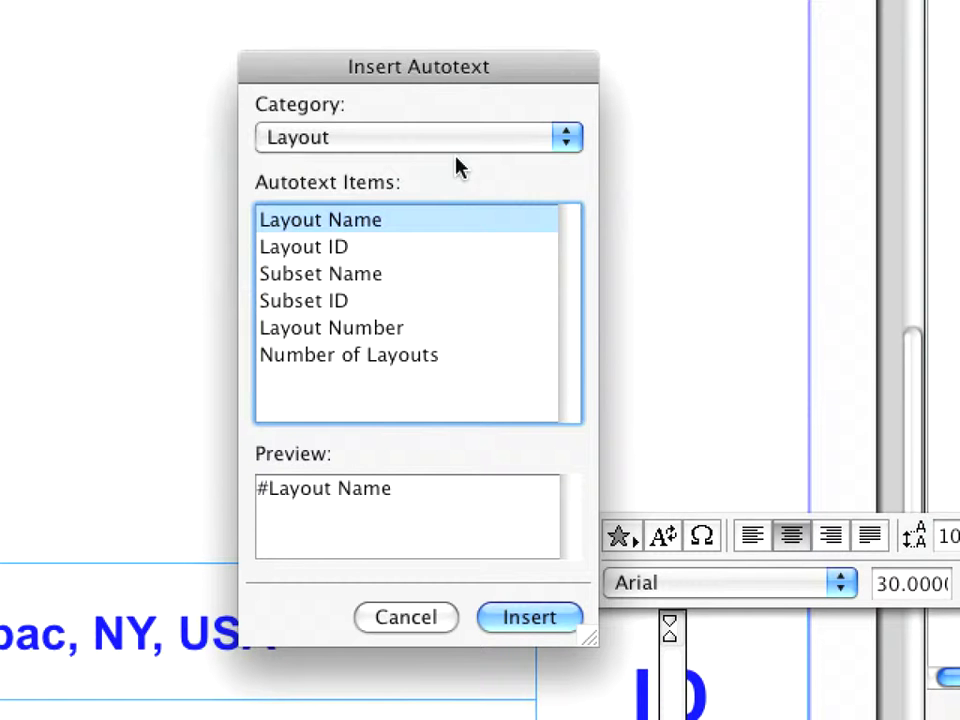
click(365, 250)
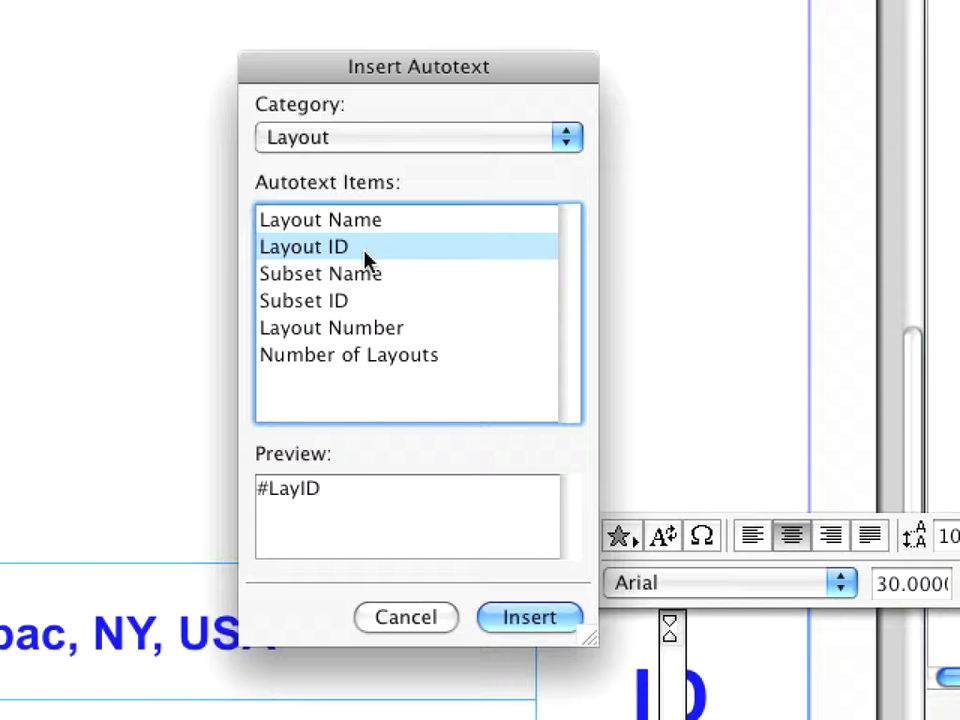
click(566, 630)
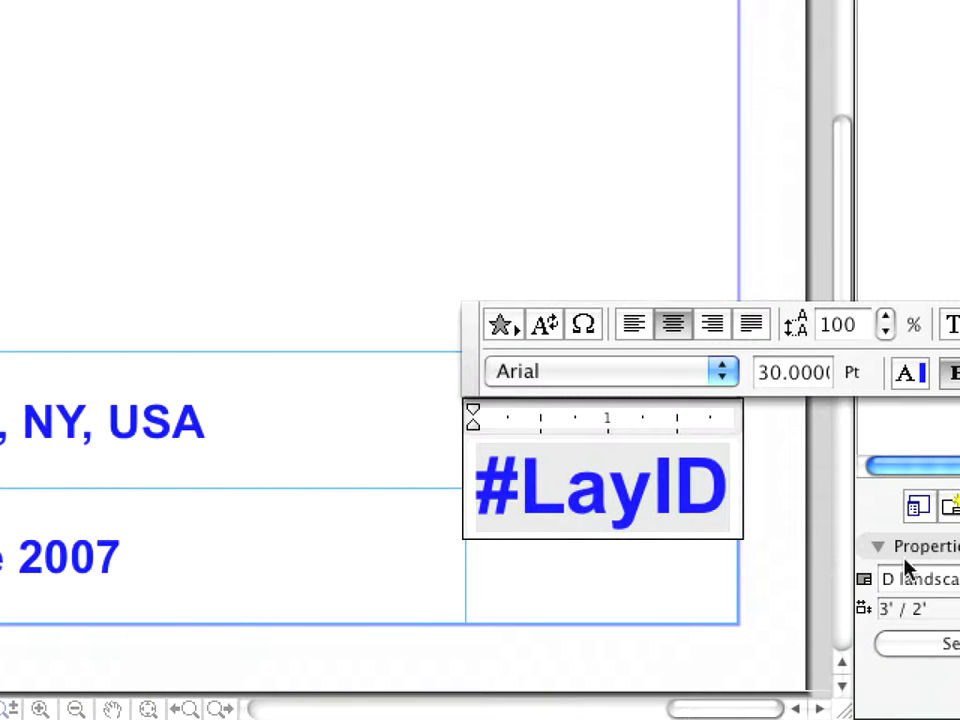
Finish editing the #LayID text block in the Layout ID box
click(802, 549)
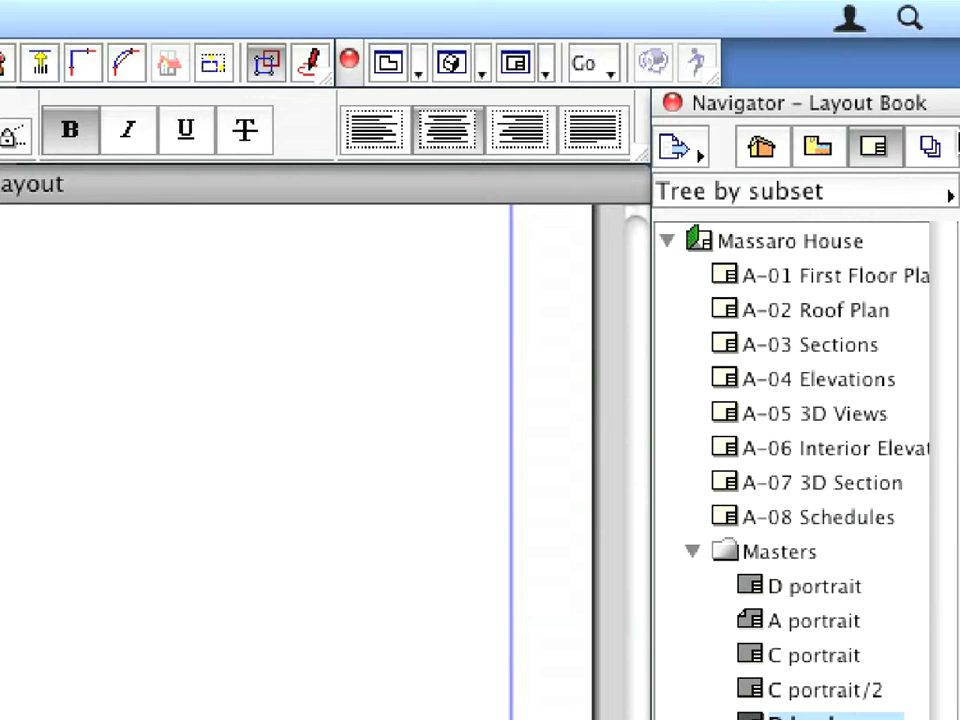
Open the A-03 Sections layout from the Layout Book to check its title block's Layout ID
double_click(866, 346)
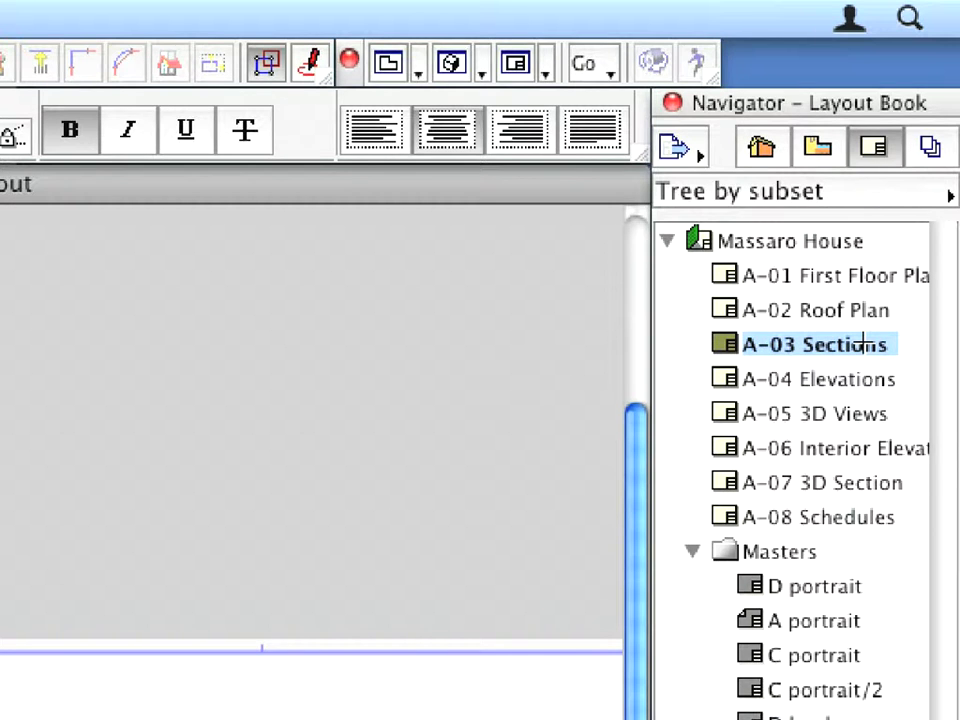